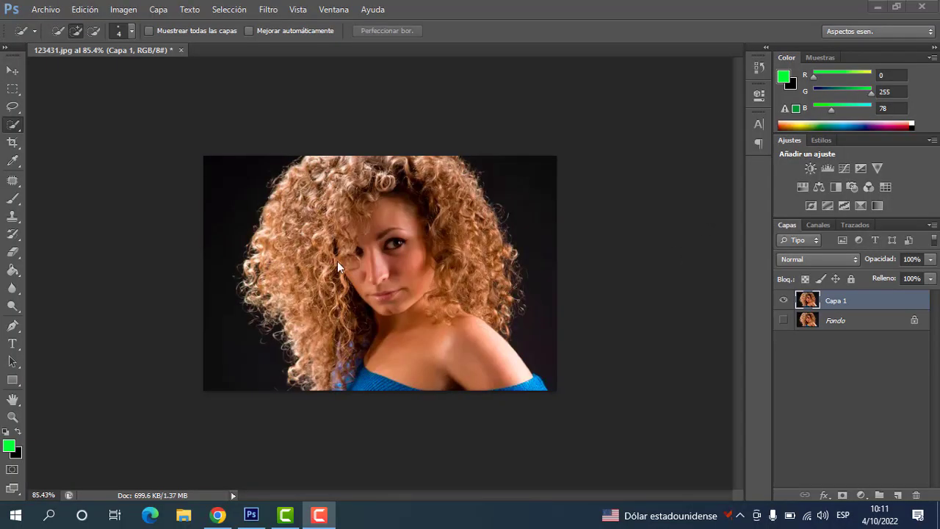
Step: Zoom the curly-haired portrait to about 138% and switch to the Brush tool
scroll(264, 259, up, 2)
scroll(259, 257, up, 2)
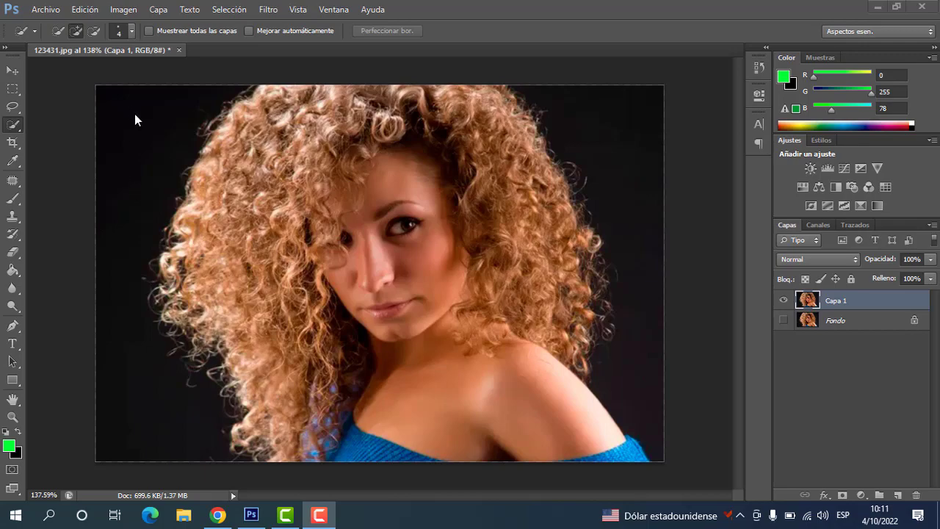
click(14, 199)
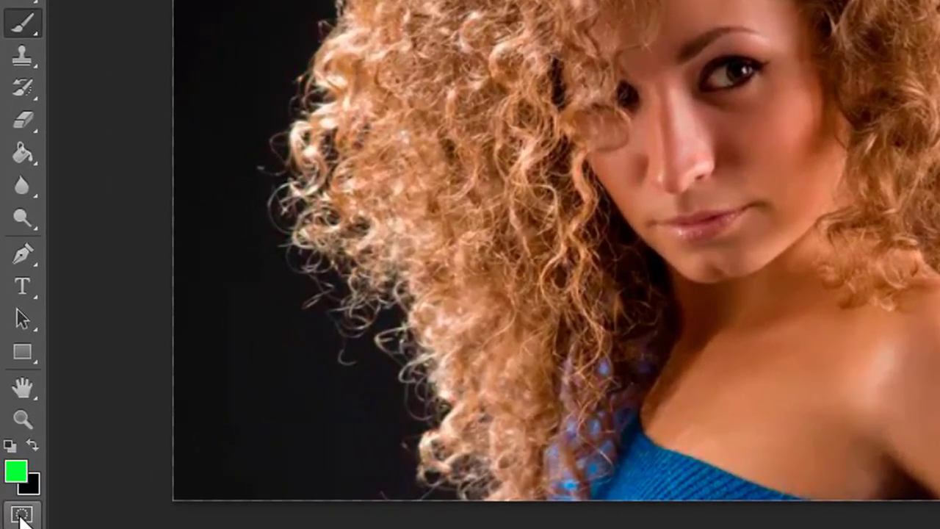
Step: In Quick Mask mode, paint a 27 px, 0% hardness band around the hair and shoulder outline
click(21, 514)
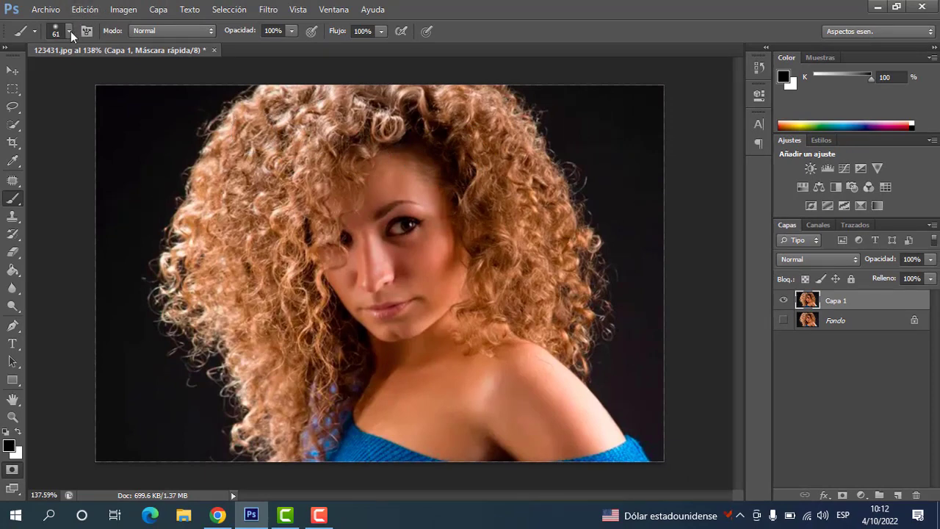
right_click(234, 141)
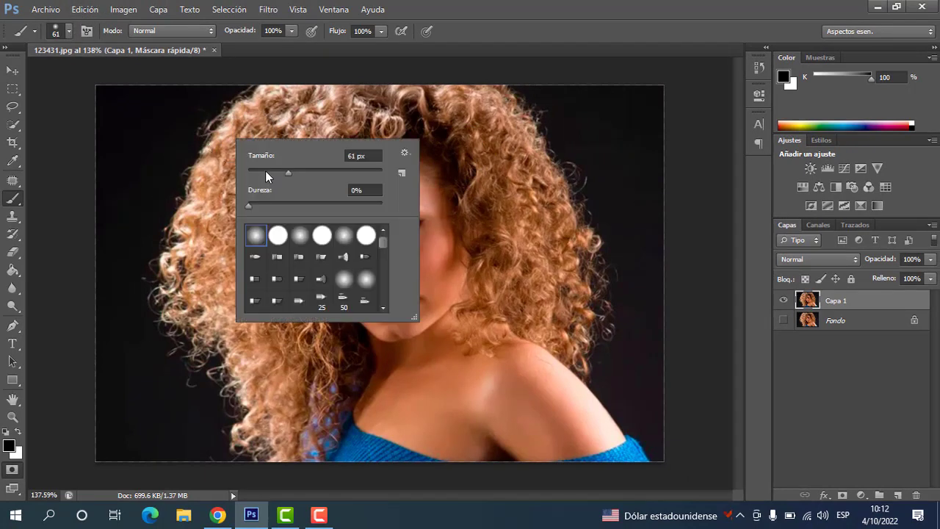
click(265, 170)
mouse_move(257, 93)
mouse_down()
mouse_move(197, 123)
mouse_move(142, 283)
mouse_move(187, 378)
mouse_move(217, 367)
mouse_move(233, 416)
mouse_move(213, 480)
mouse_move(255, 458)
mouse_move(541, 456)
mouse_move(620, 470)
mouse_move(651, 449)
mouse_move(594, 376)
mouse_move(619, 313)
mouse_move(620, 269)
mouse_move(588, 186)
mouse_move(540, 109)
mouse_move(485, 87)
mouse_move(250, 92)
mouse_up()
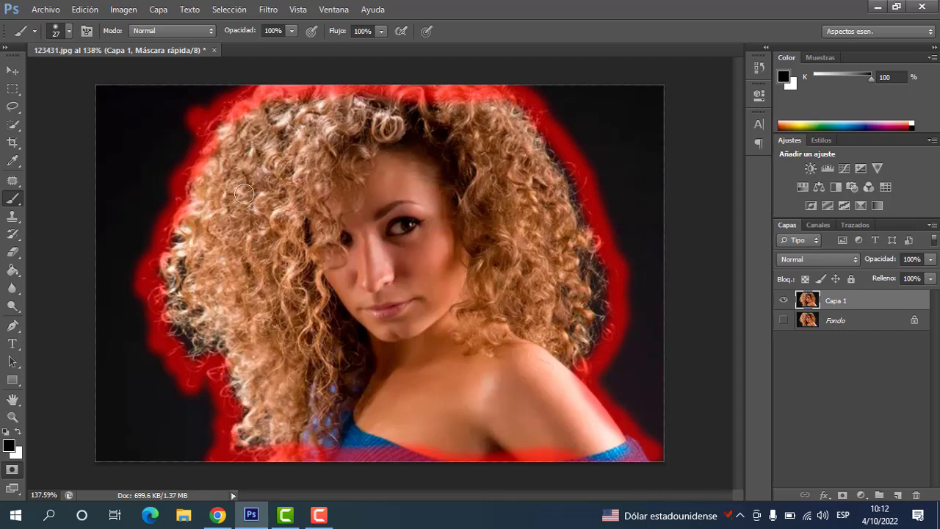
Step: Paint the mask over the whole figure with a 75 px brush, then exit Quick Mask
right_click(282, 156)
click(336, 185)
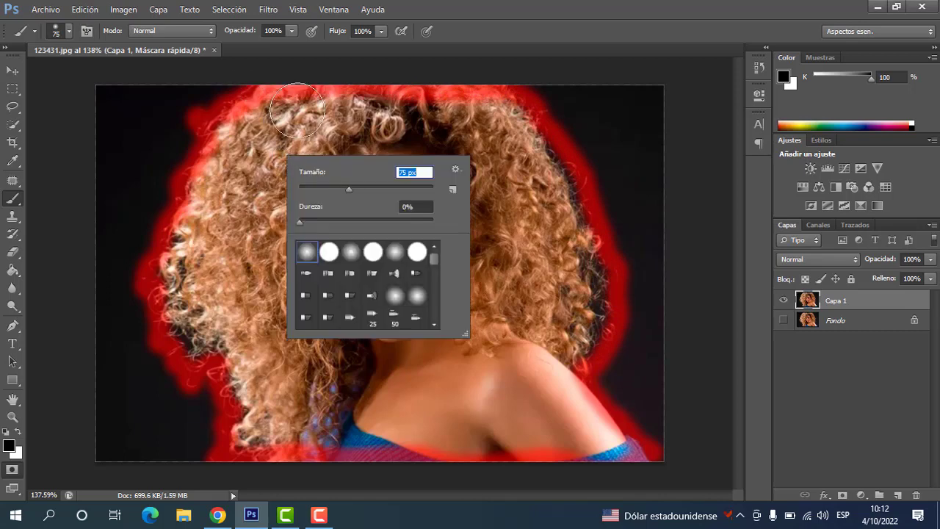
click(257, 140)
mouse_move(257, 140)
mouse_down()
mouse_move(252, 115)
mouse_move(199, 208)
mouse_move(187, 261)
mouse_move(194, 334)
mouse_move(246, 220)
mouse_up()
mouse_move(293, 174)
mouse_down()
mouse_move(400, 125)
mouse_move(279, 242)
mouse_move(581, 220)
mouse_move(438, 248)
mouse_move(235, 332)
mouse_move(466, 287)
mouse_move(456, 409)
mouse_move(343, 318)
mouse_up()
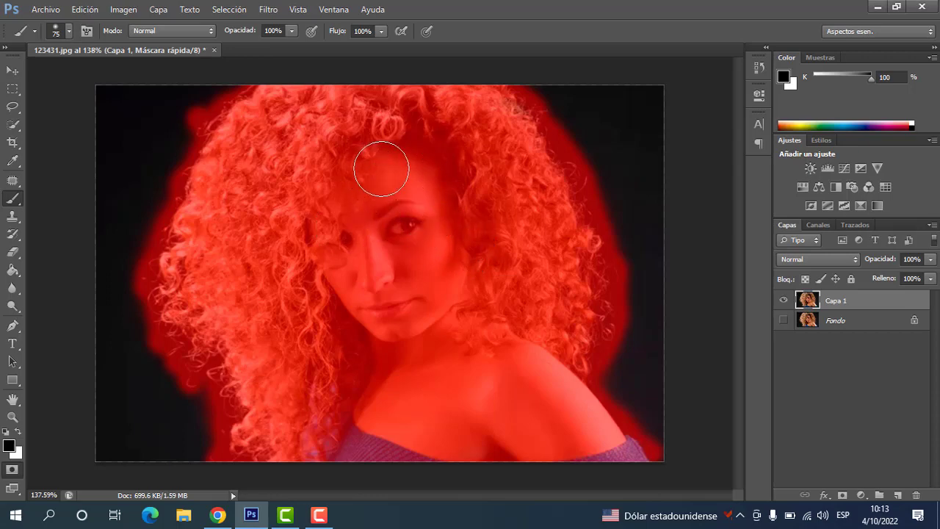
click(12, 469)
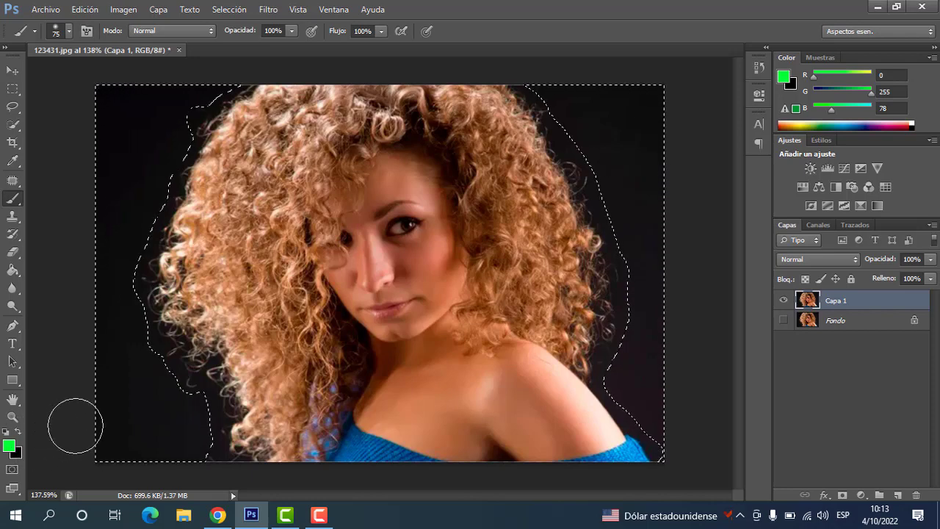
Step: Invert the selection via Selección > Invertir so the woman is selected, then choose Quick Selection
click(229, 9)
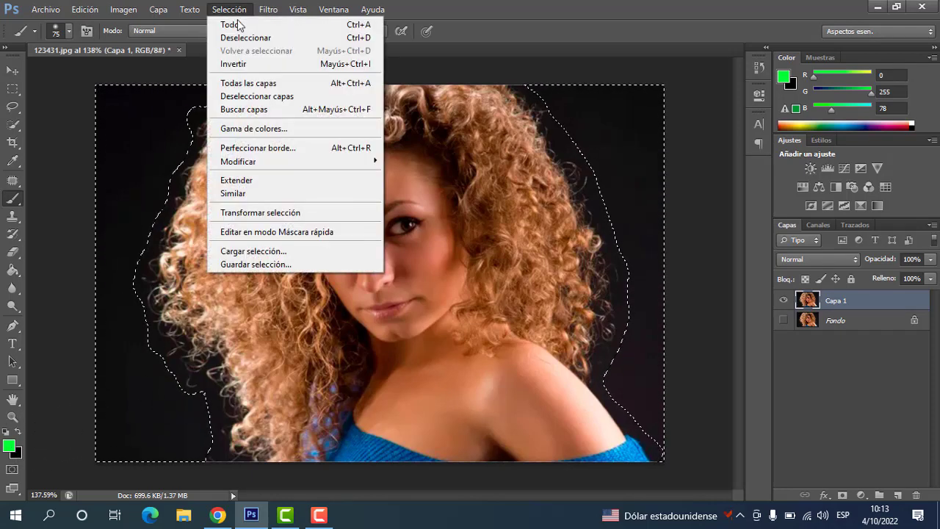
click(266, 66)
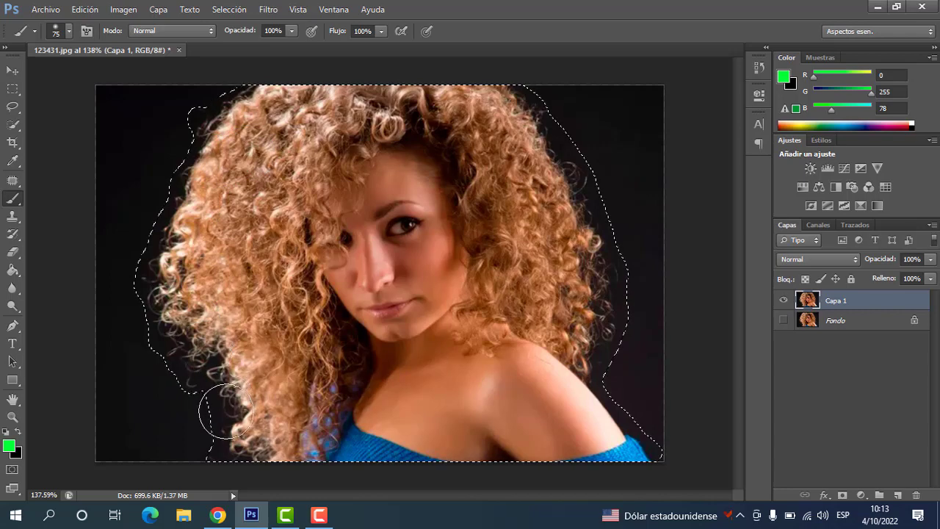
click(14, 126)
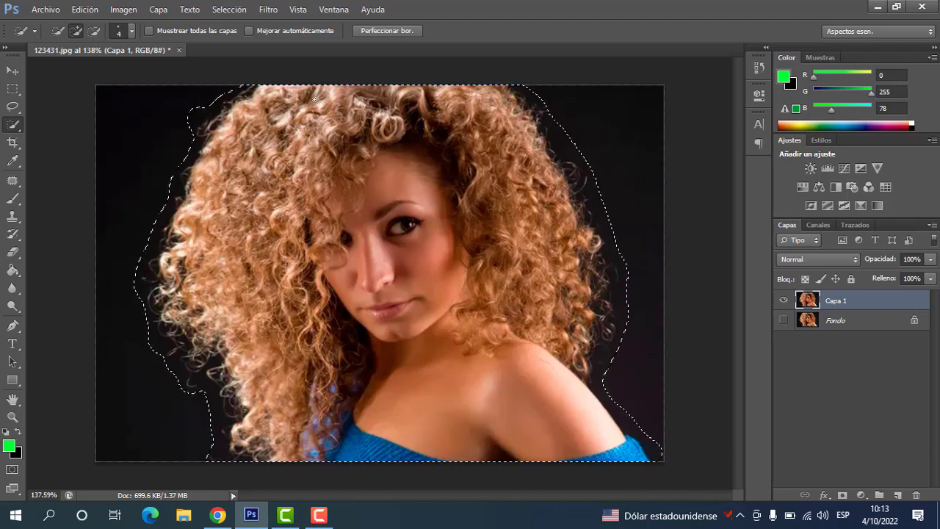
Step: In Refine Edge with the on-white preview, brush the refine radius along the top-left curls
click(385, 31)
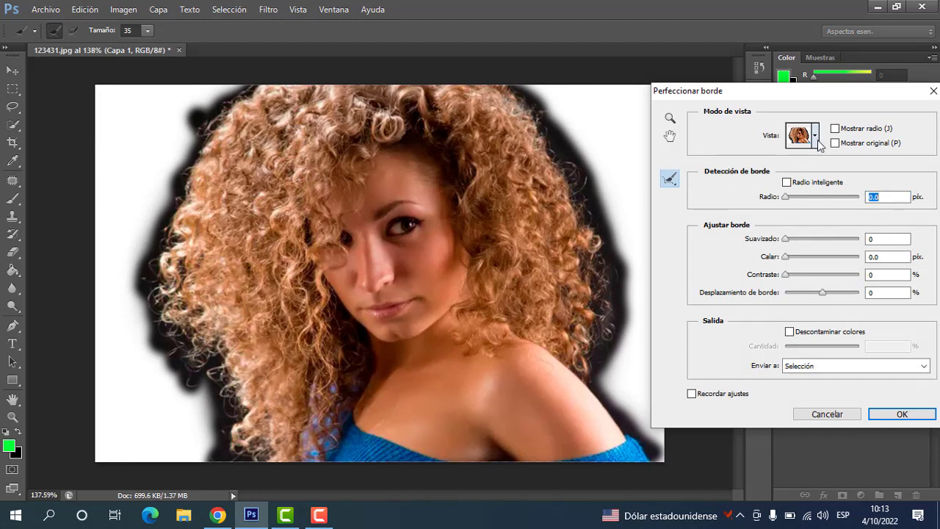
click(816, 136)
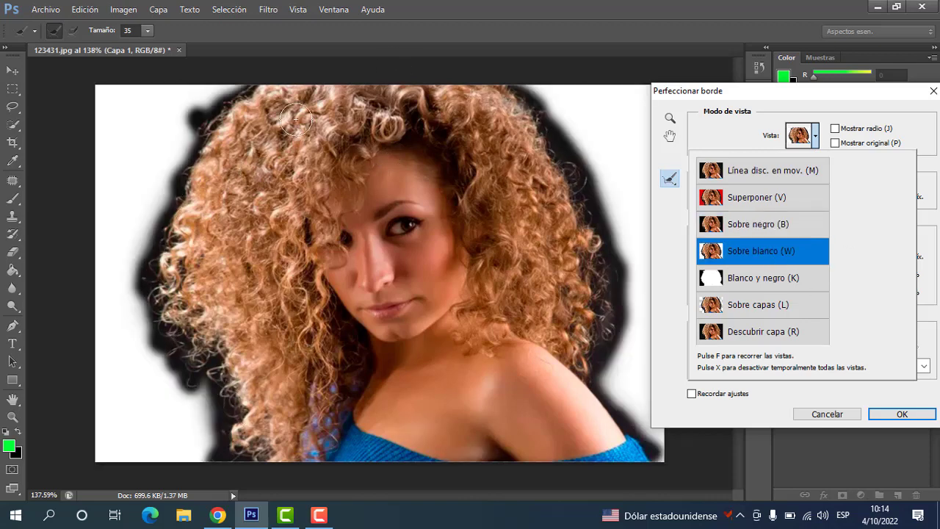
click(771, 103)
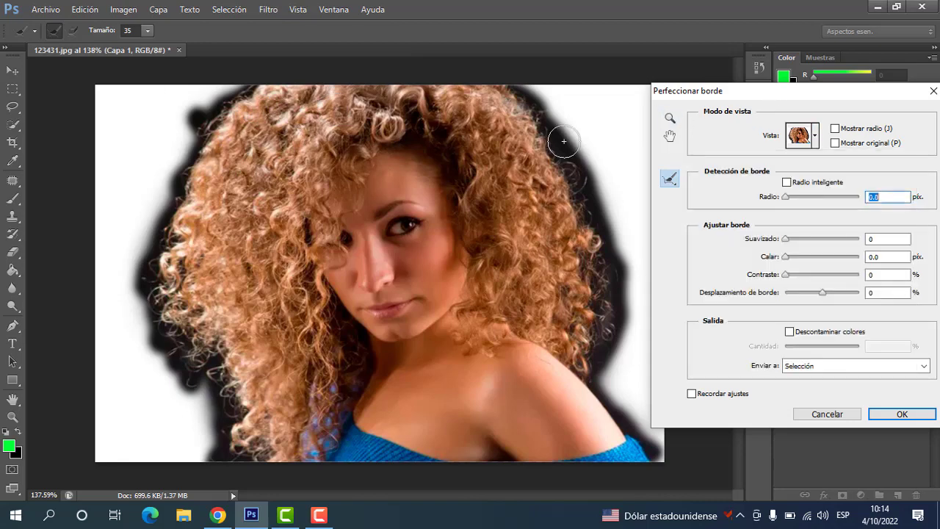
drag(256, 93, 184, 180)
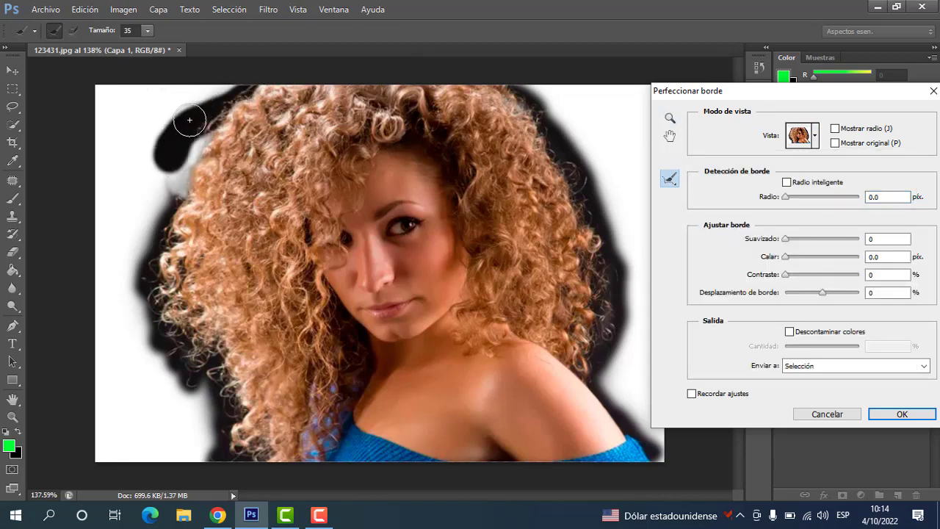
drag(225, 110, 144, 277)
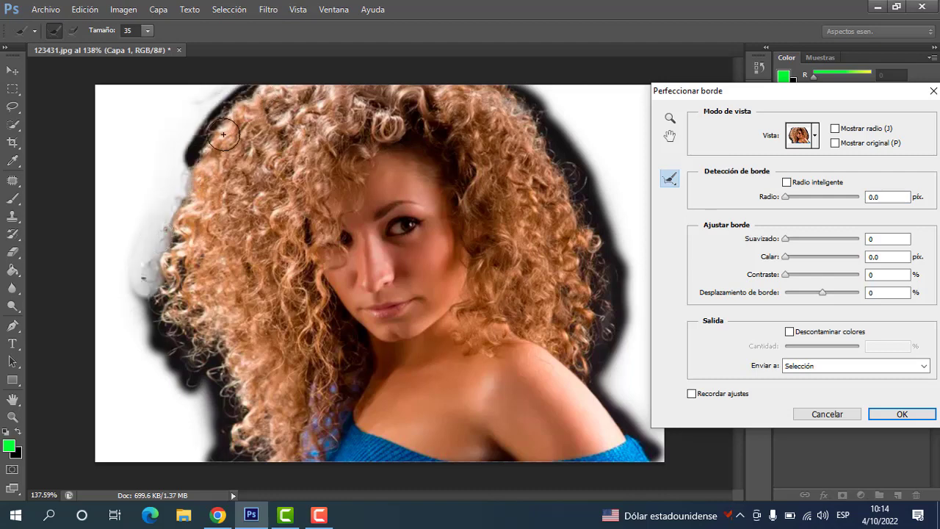
drag(258, 91, 175, 218)
mouse_move(245, 96)
mouse_down()
mouse_move(191, 186)
mouse_move(143, 336)
mouse_up()
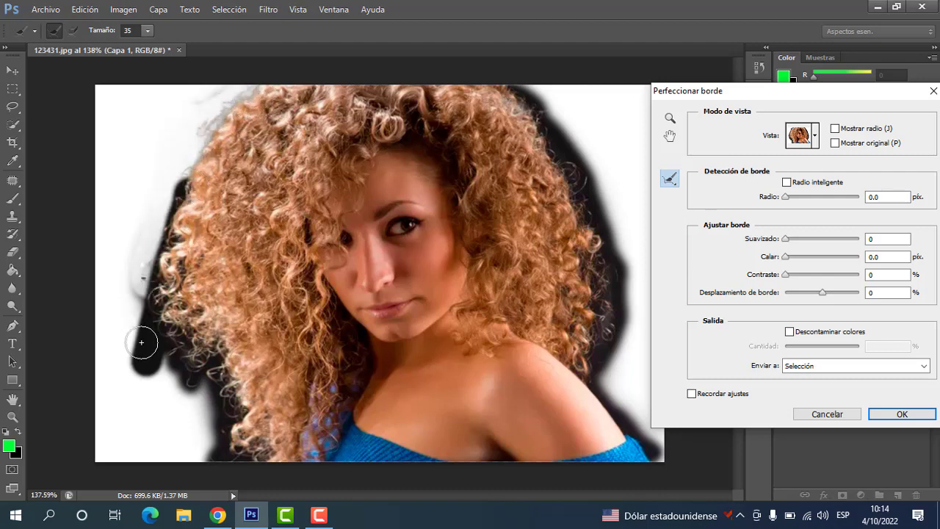
Step: Refine the lower-left and right hair edges and apply the refined selection
drag(183, 419, 183, 303)
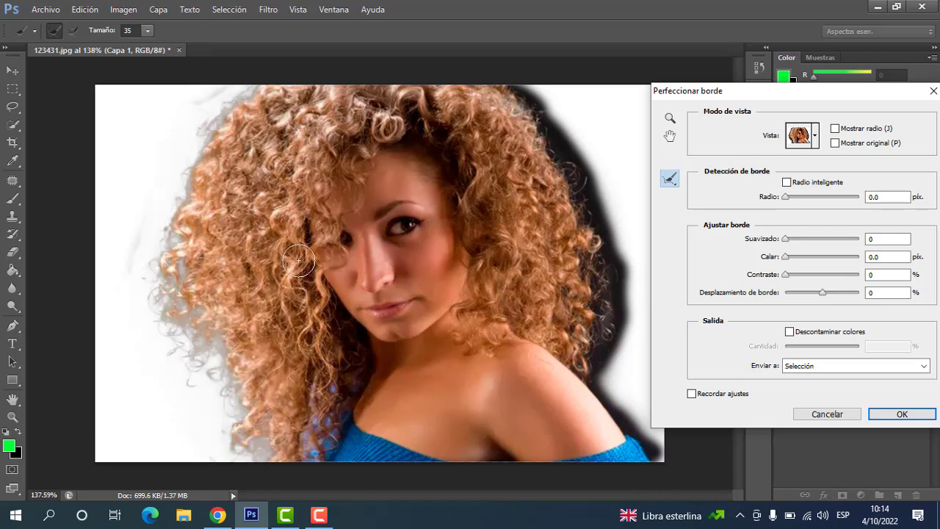
drag(513, 103, 629, 441)
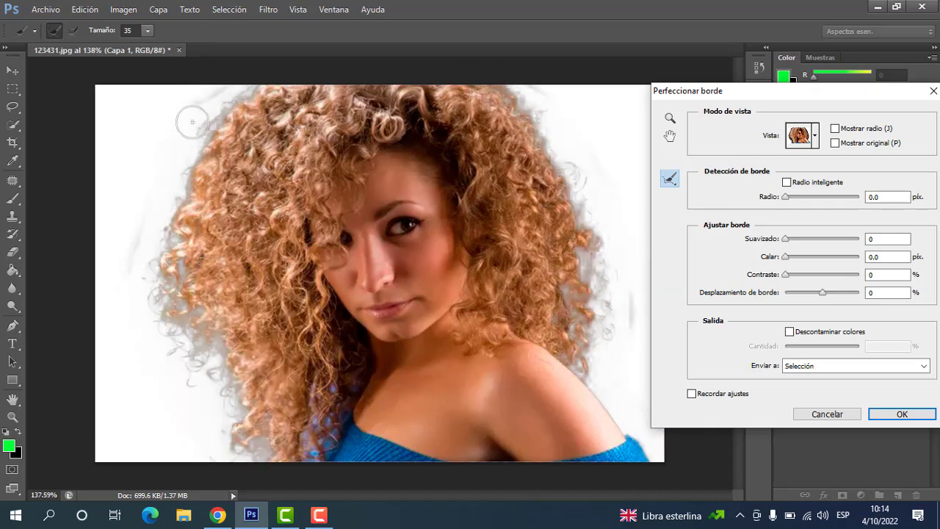
drag(185, 353, 235, 456)
drag(599, 242, 601, 309)
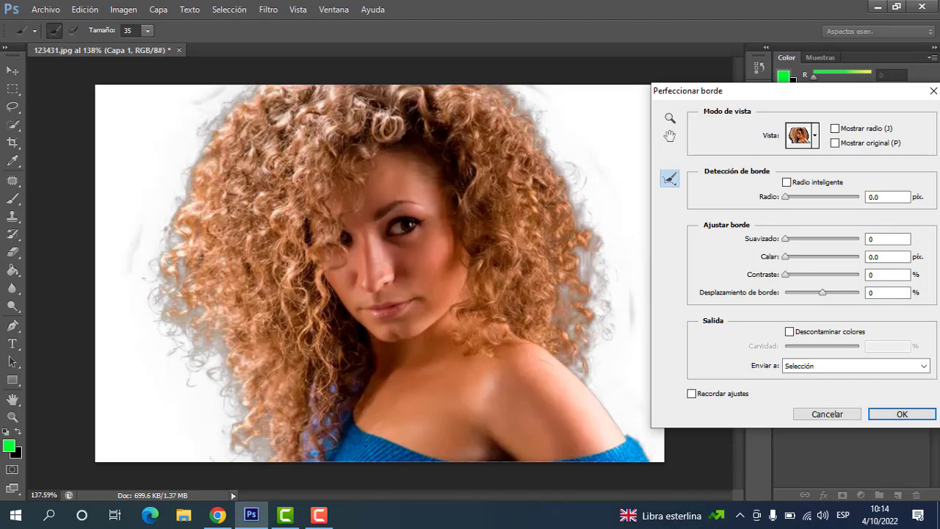
click(902, 414)
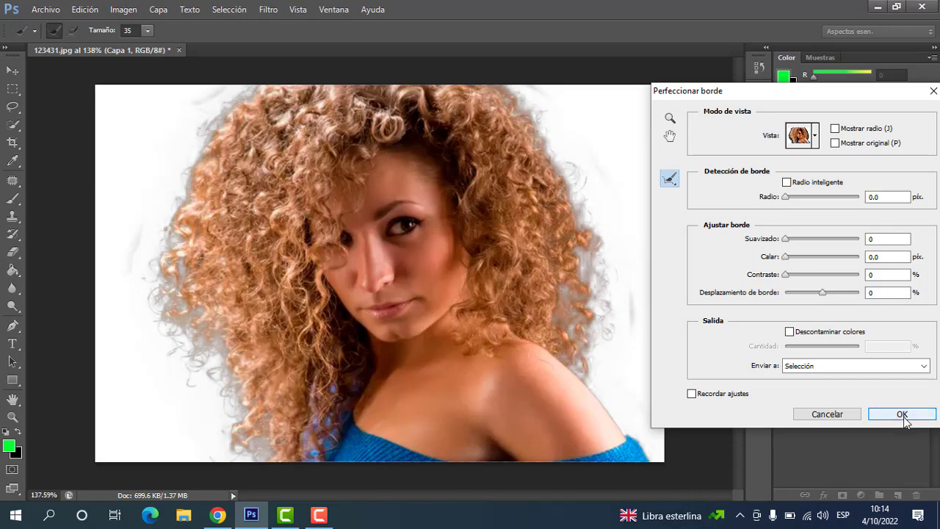
click(904, 416)
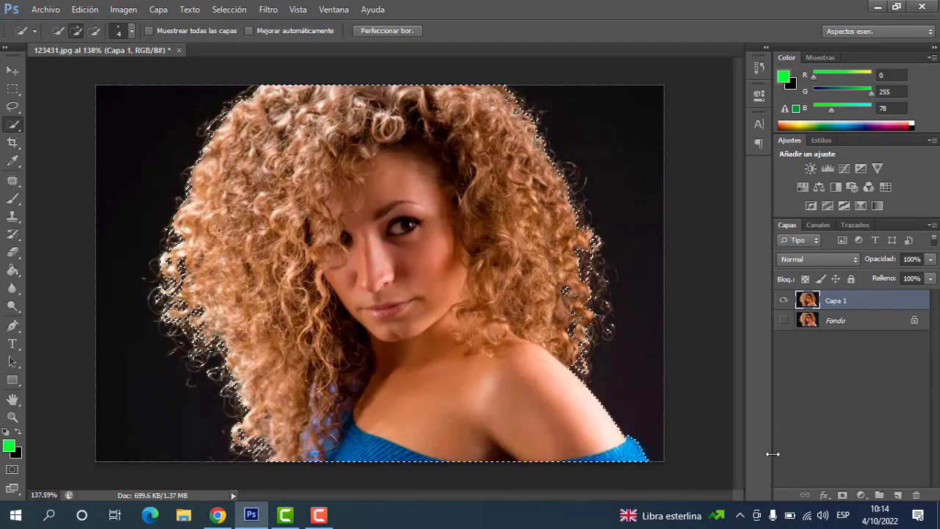
Step: Copy the selected woman to a new layer with Ctrl+J and hide Capa 1
key(ctrl+j)
click(784, 321)
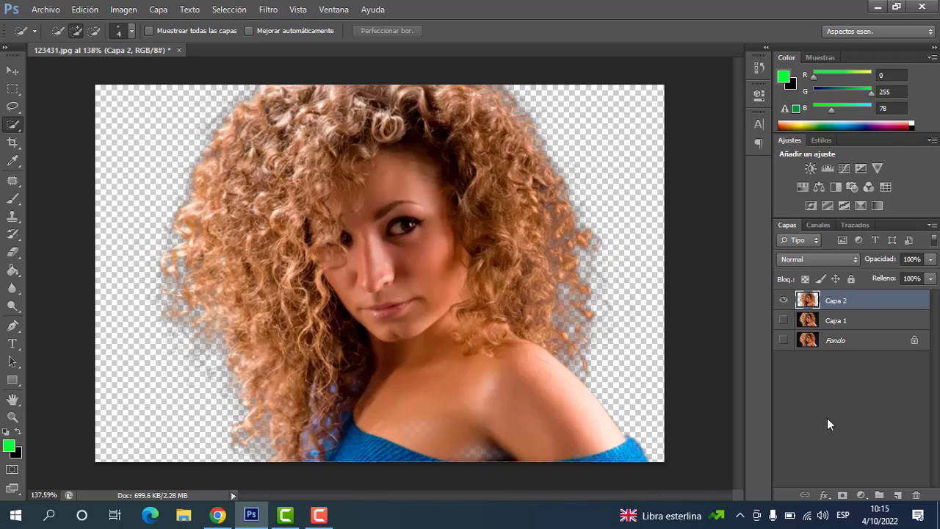
click(900, 496)
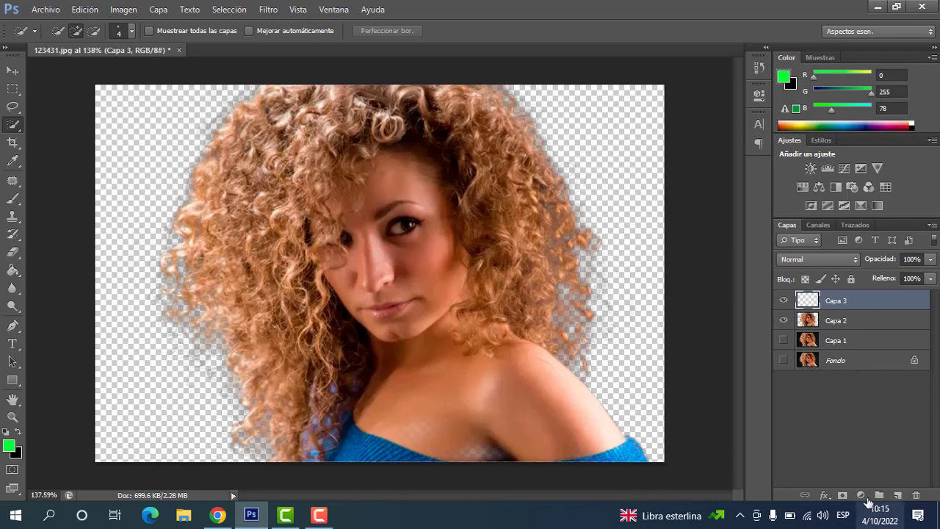
Step: Add a Solid Color fill layer with its colour changed from green to blue
click(861, 496)
click(872, 197)
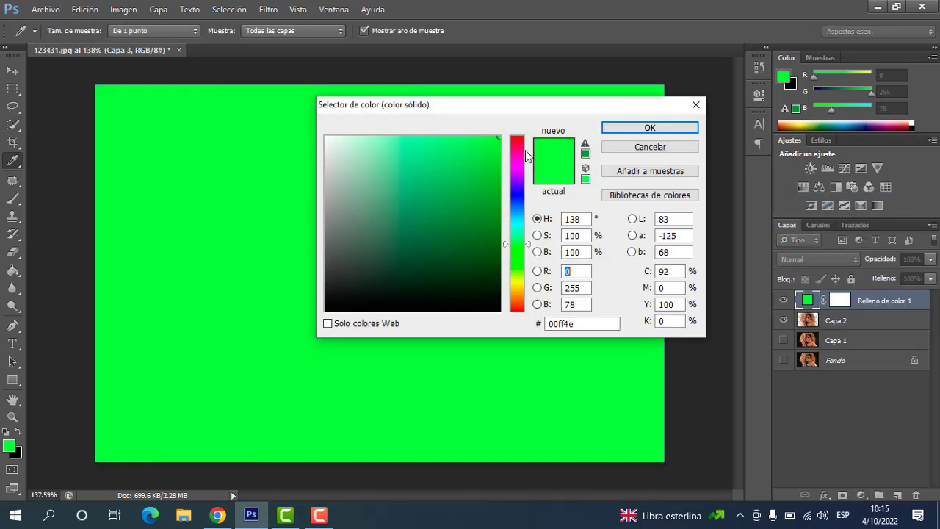
click(521, 197)
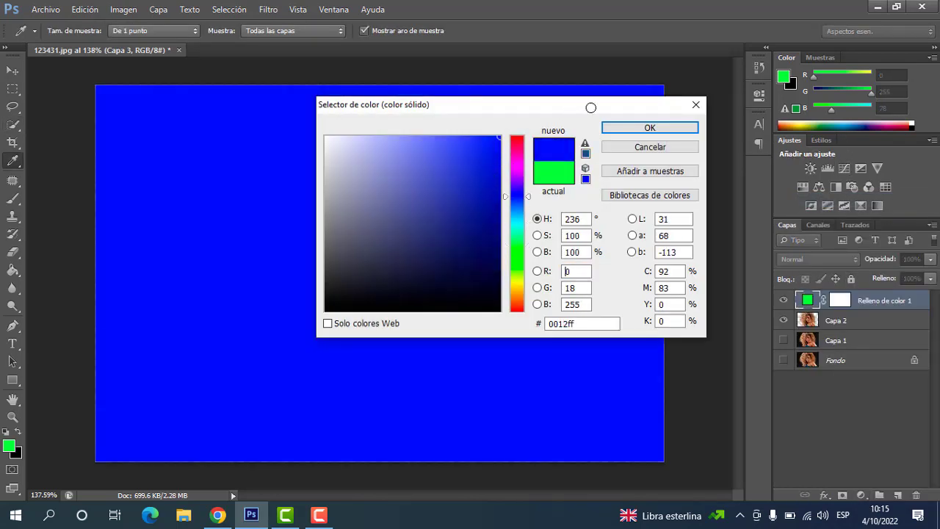
click(649, 127)
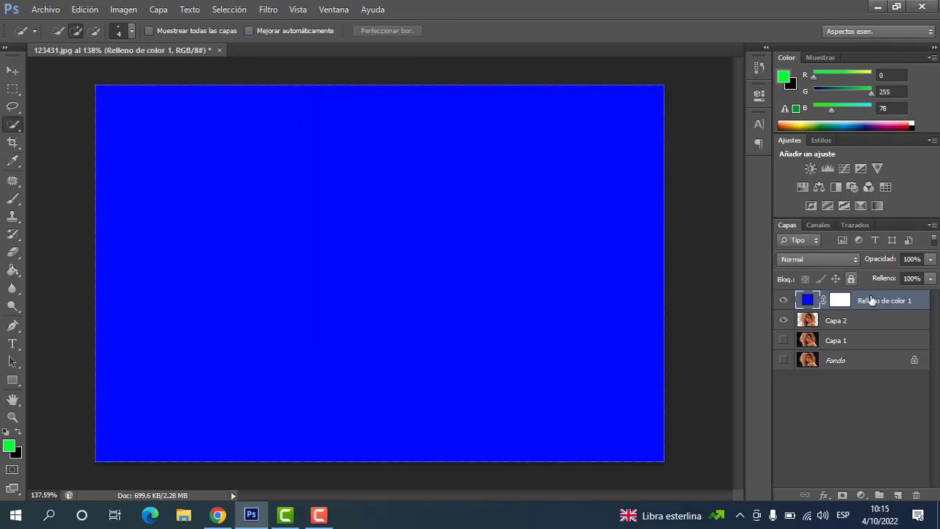
Step: Move Relleno de color 1 below Capa 2, then zoom in to inspect the cut-out edges
drag(878, 304, 874, 328)
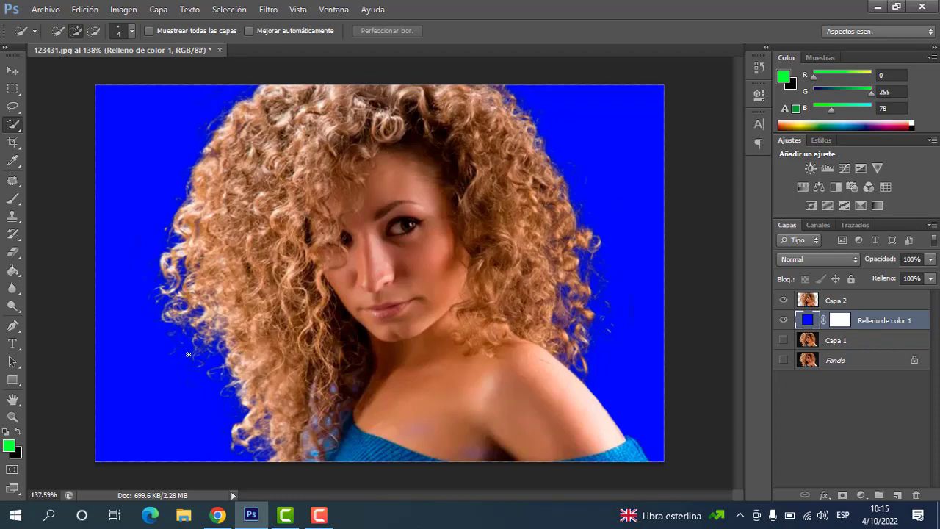
scroll(178, 352, up, 3)
scroll(177, 351, up, 3)
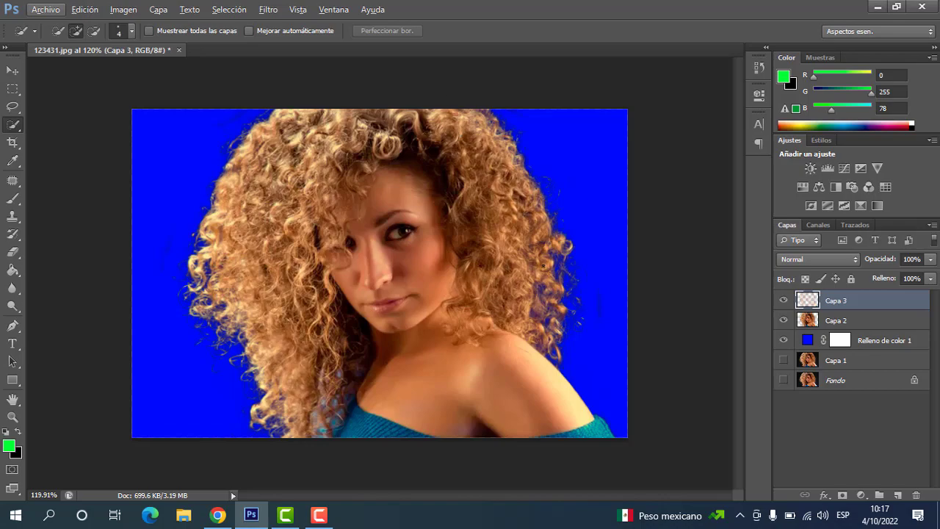
scroll(543, 265, up, 2)
scroll(530, 265, up, 1)
scroll(586, 241, down, 1)
scroll(650, 274, down, 1)
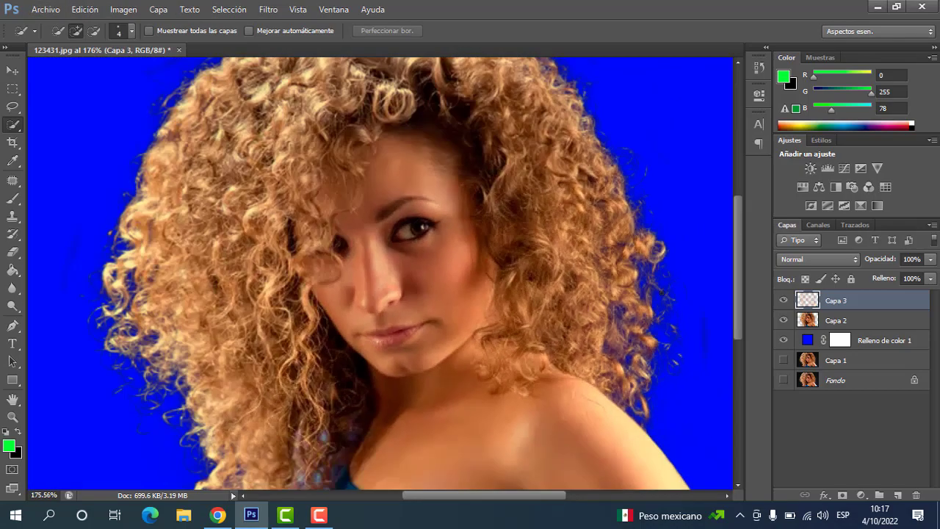
scroll(661, 293, up, 1)
scroll(641, 318, down, 1)
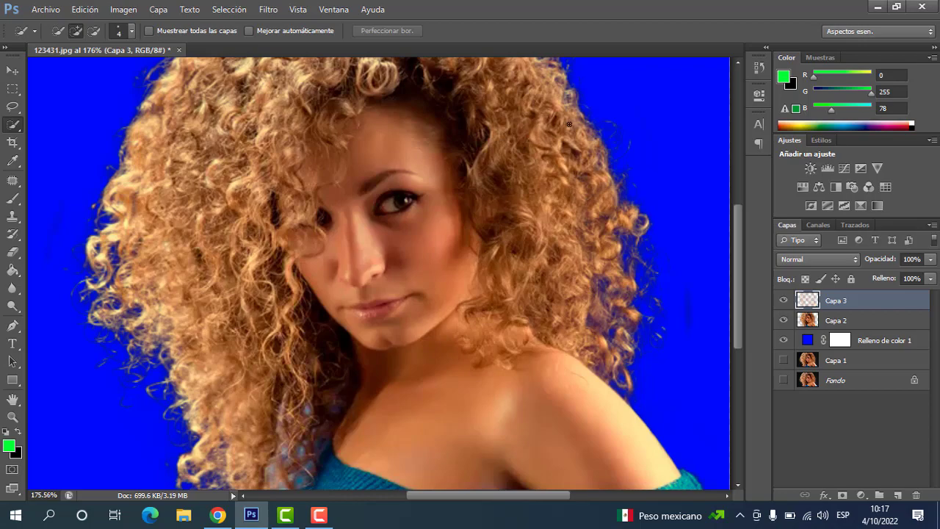
scroll(571, 125, down, 1)
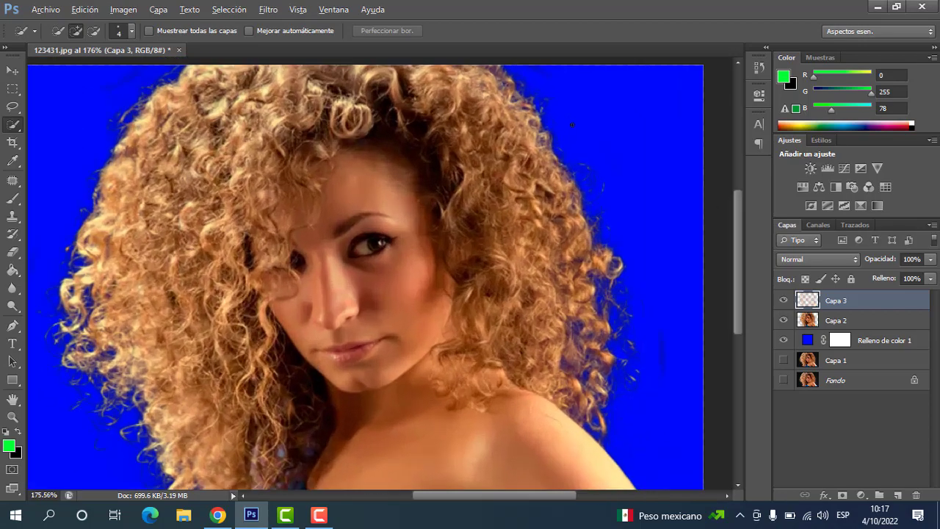